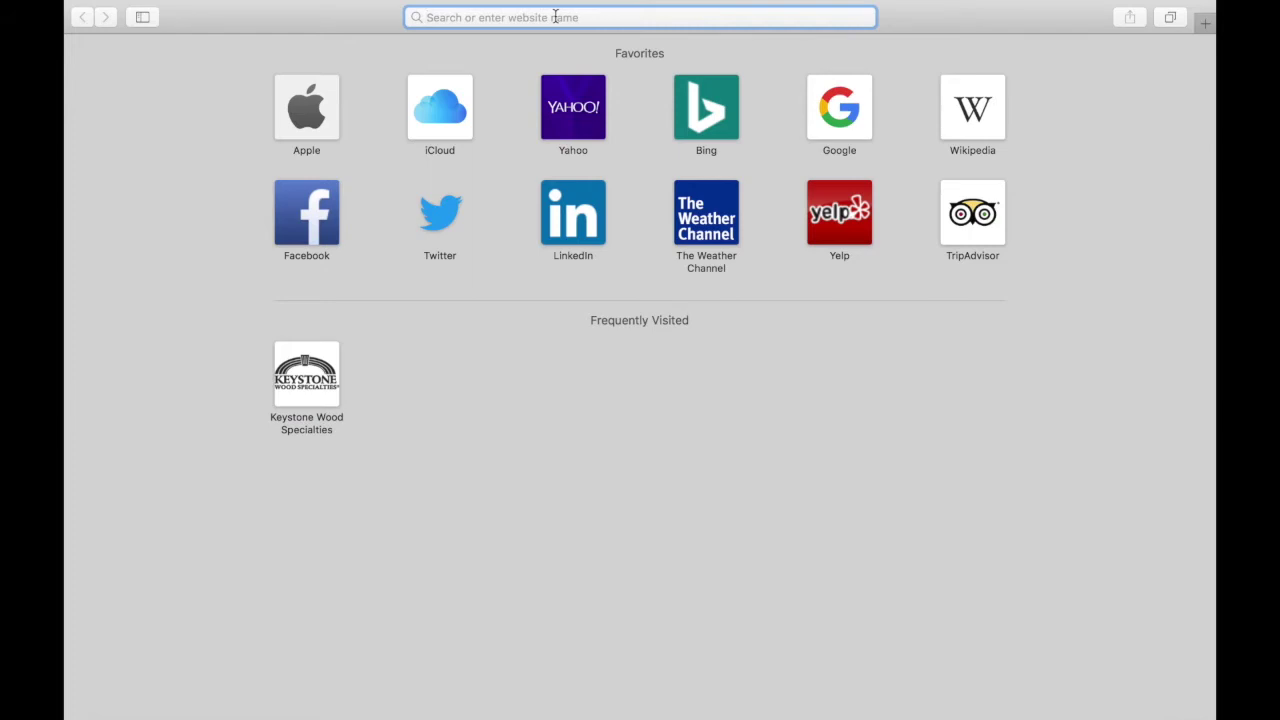
text(www.)
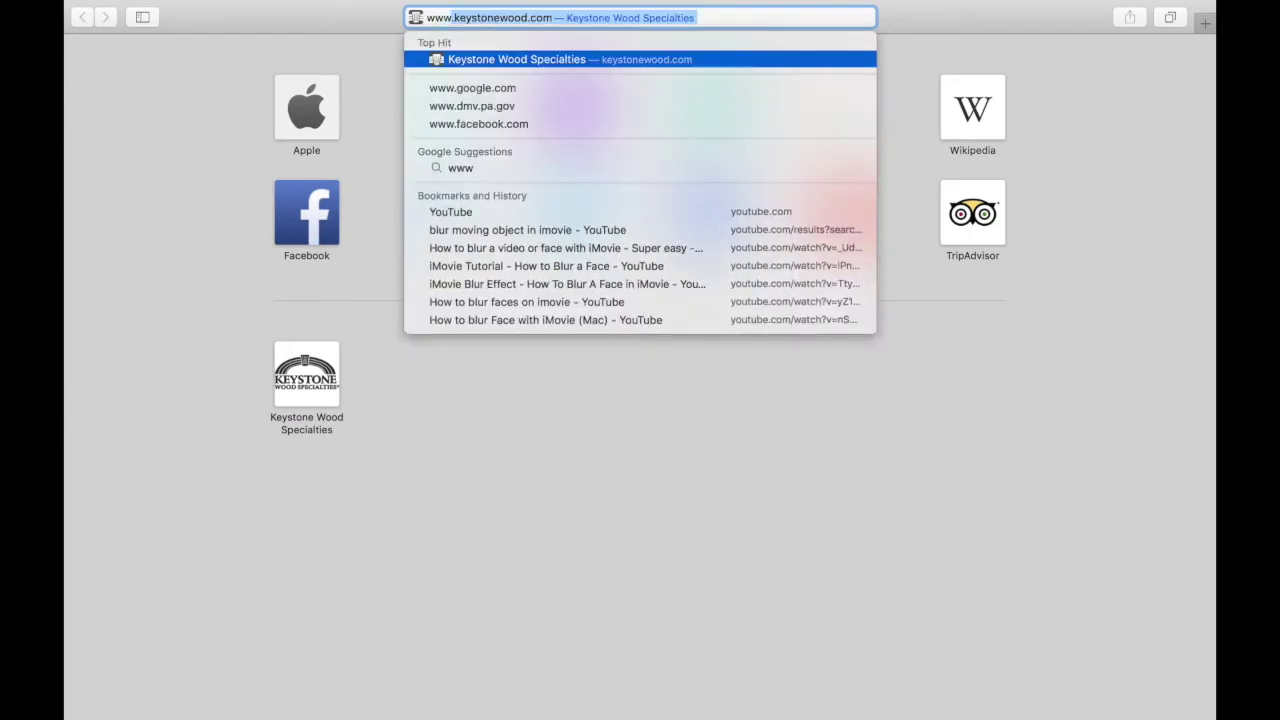
text(keystonewood.com)
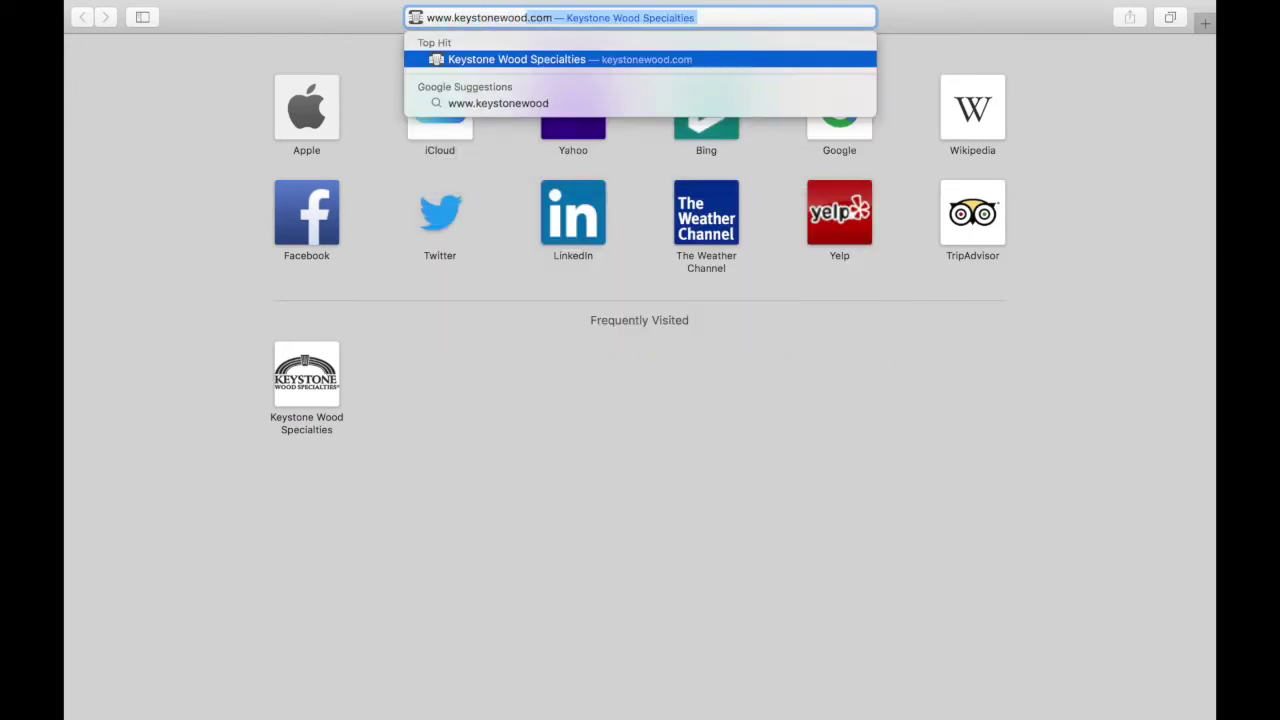
key(Return)
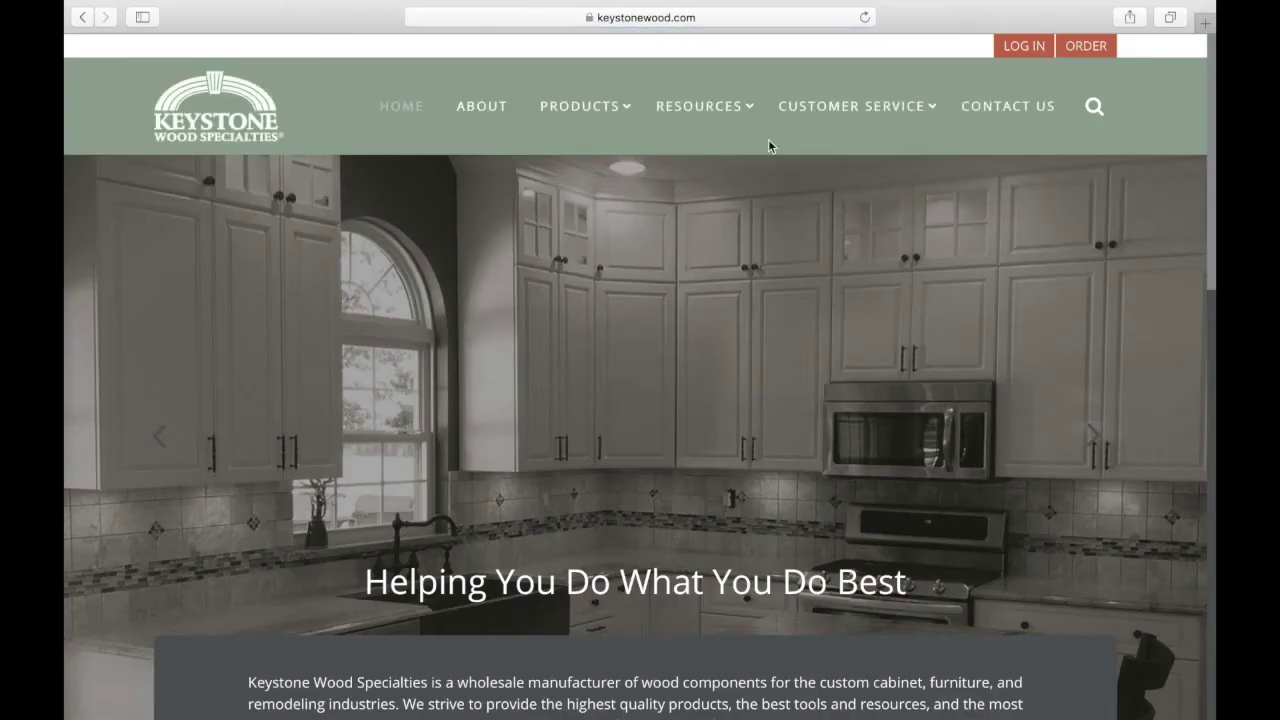
click(1024, 47)
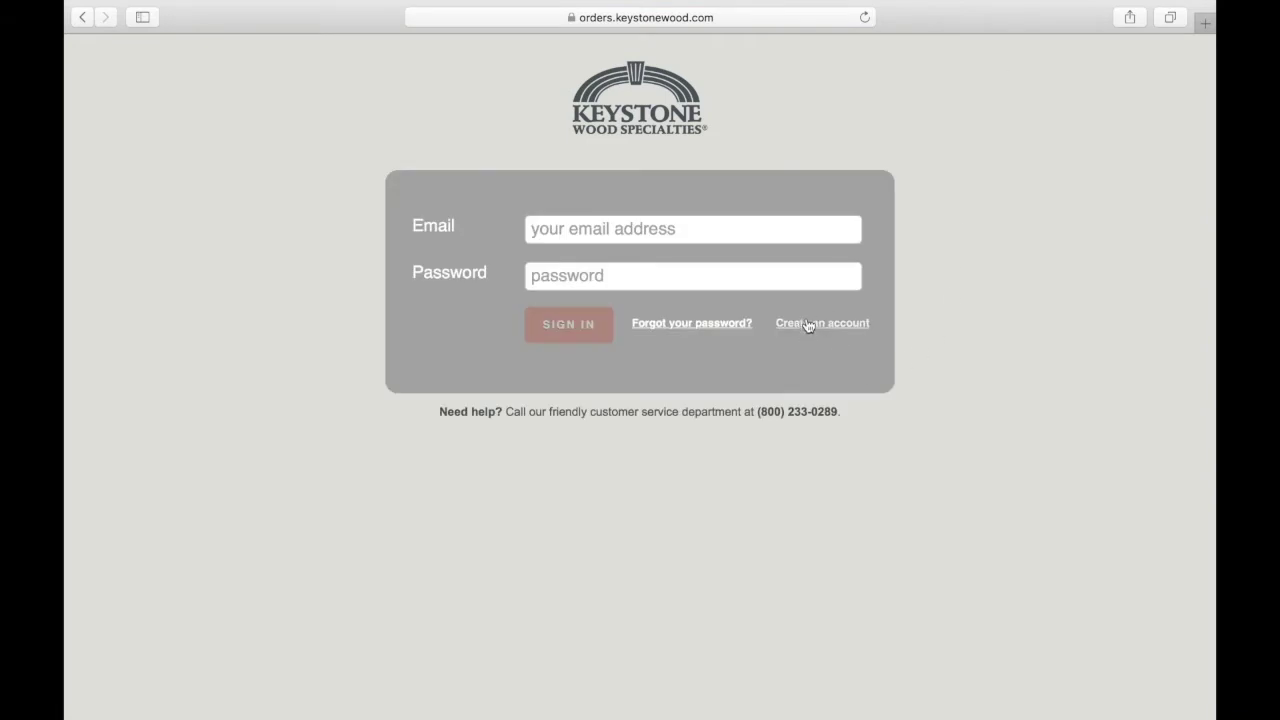
Sign in to webOE with the account e-mail and password.
click(660, 228)
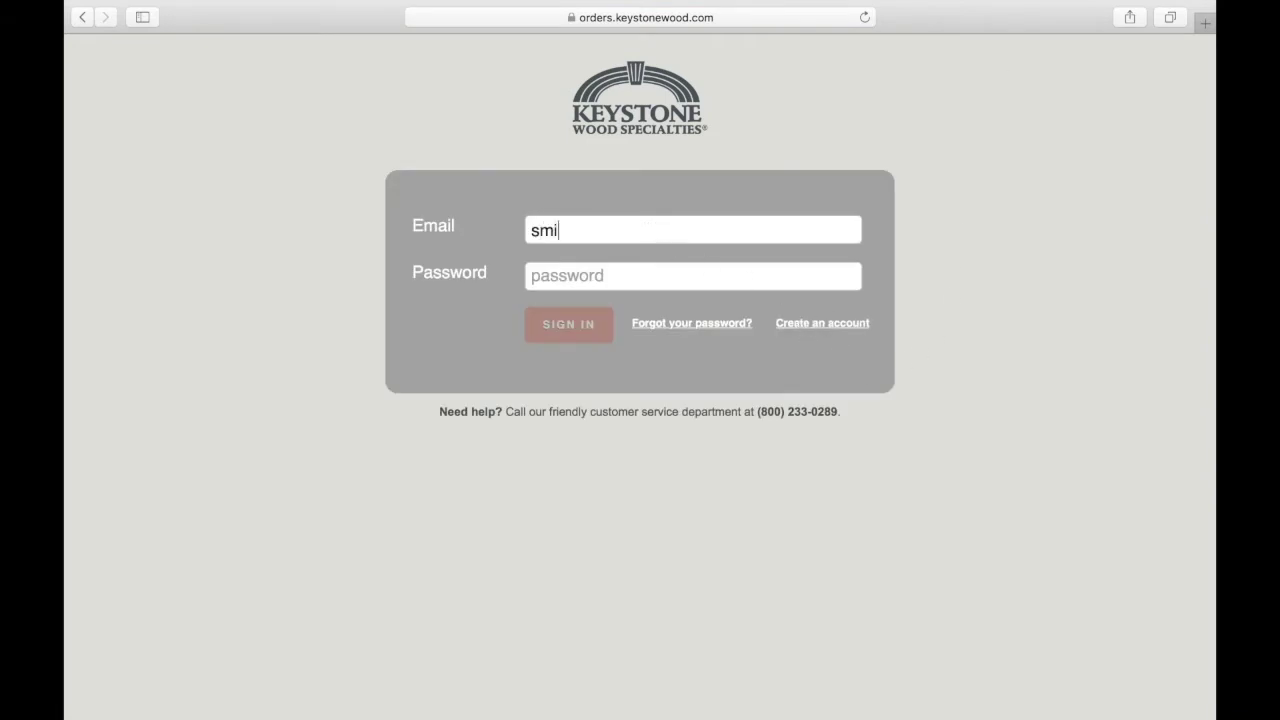
key(Tab)
text(••••••••)
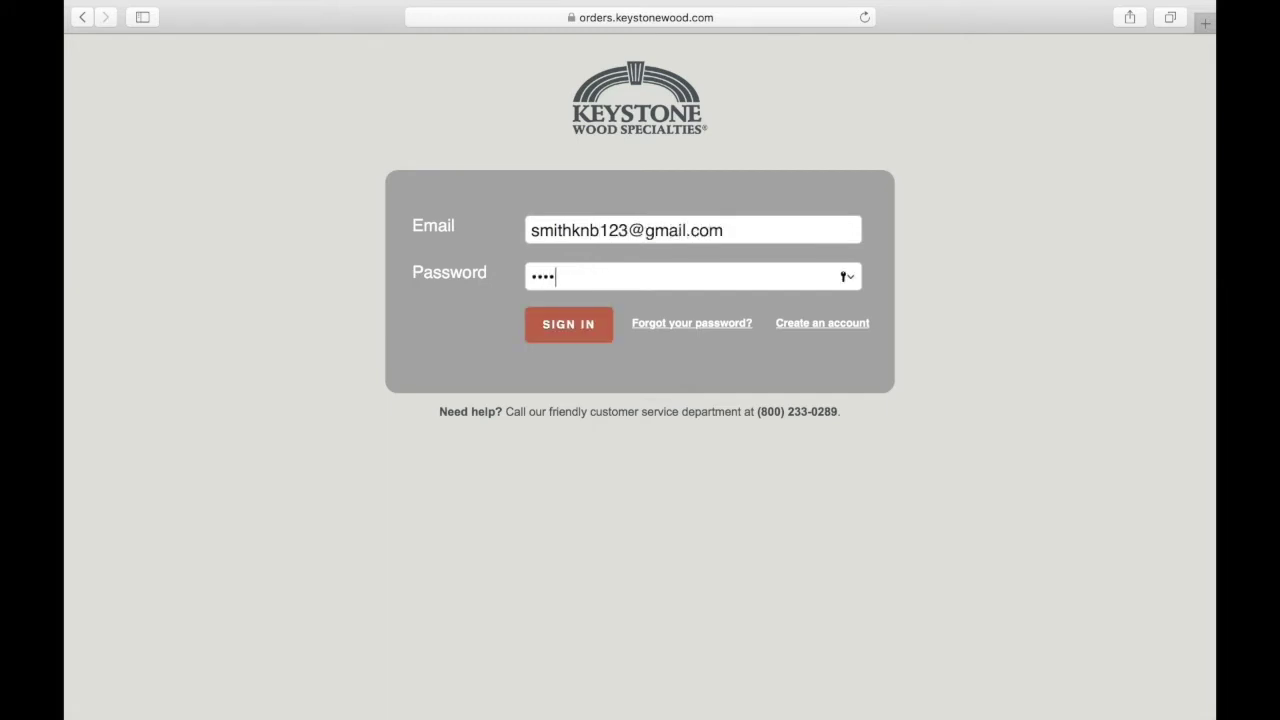
click(575, 323)
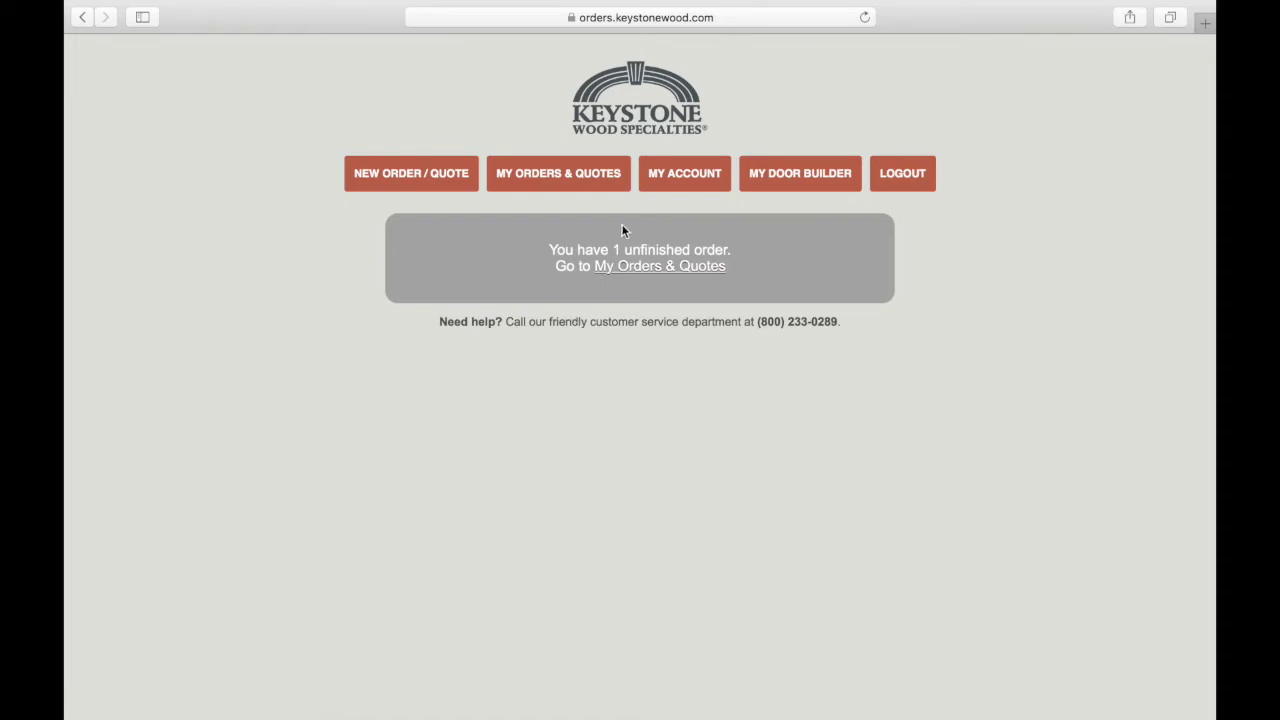
Open the Update Account page, then switch to the pending order PDF in Preview.
click(686, 188)
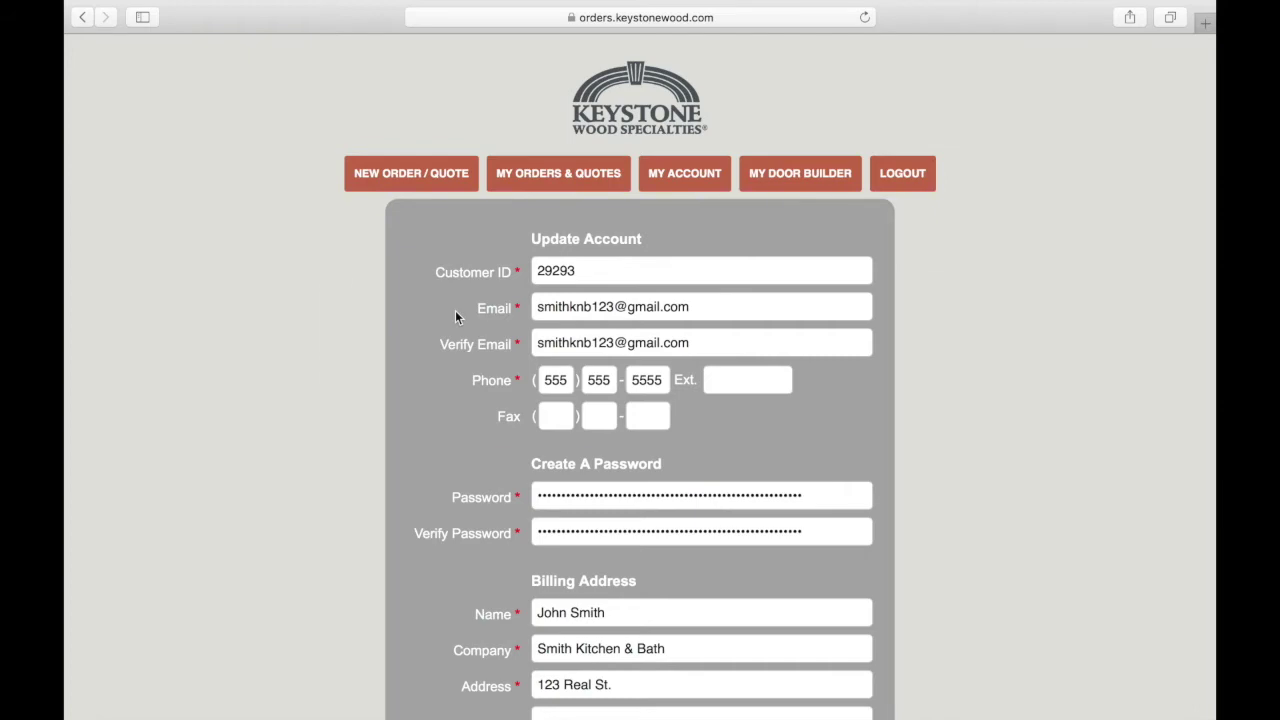
key(super+Tab)
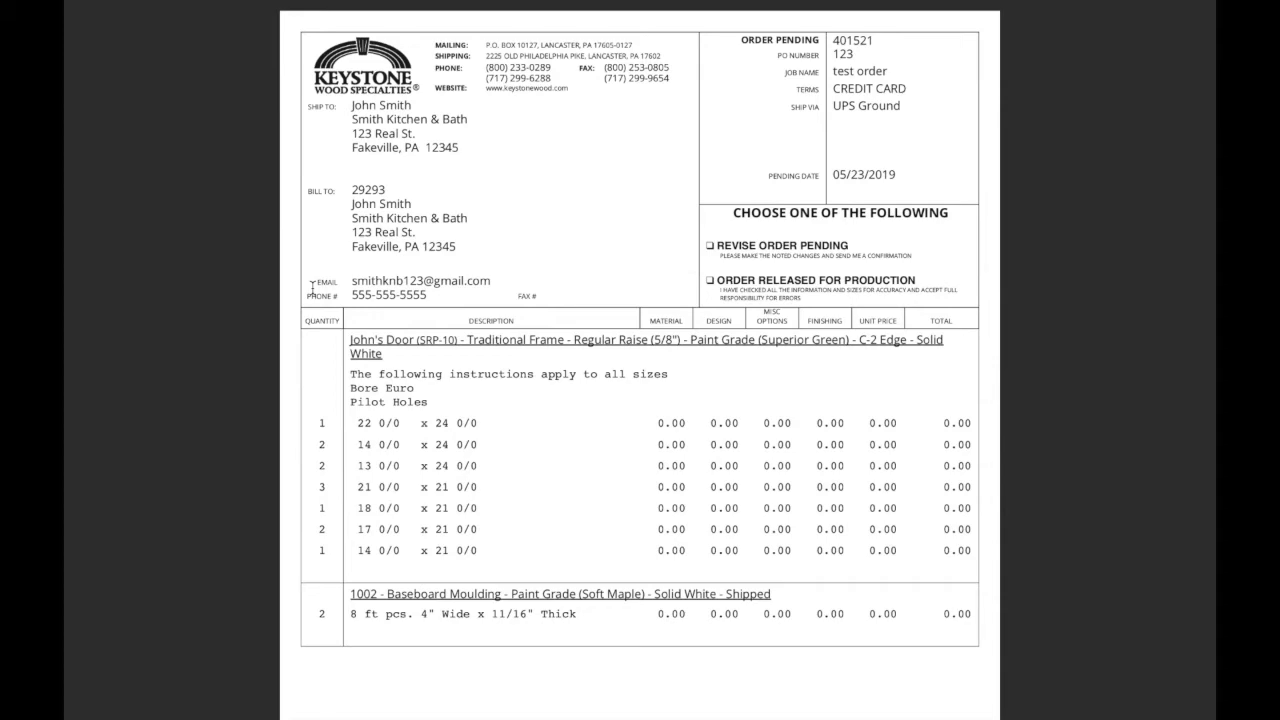
Back in Safari, look over the Update Account form and start a NEW ORDER / QUOTE.
key(super+Tab)
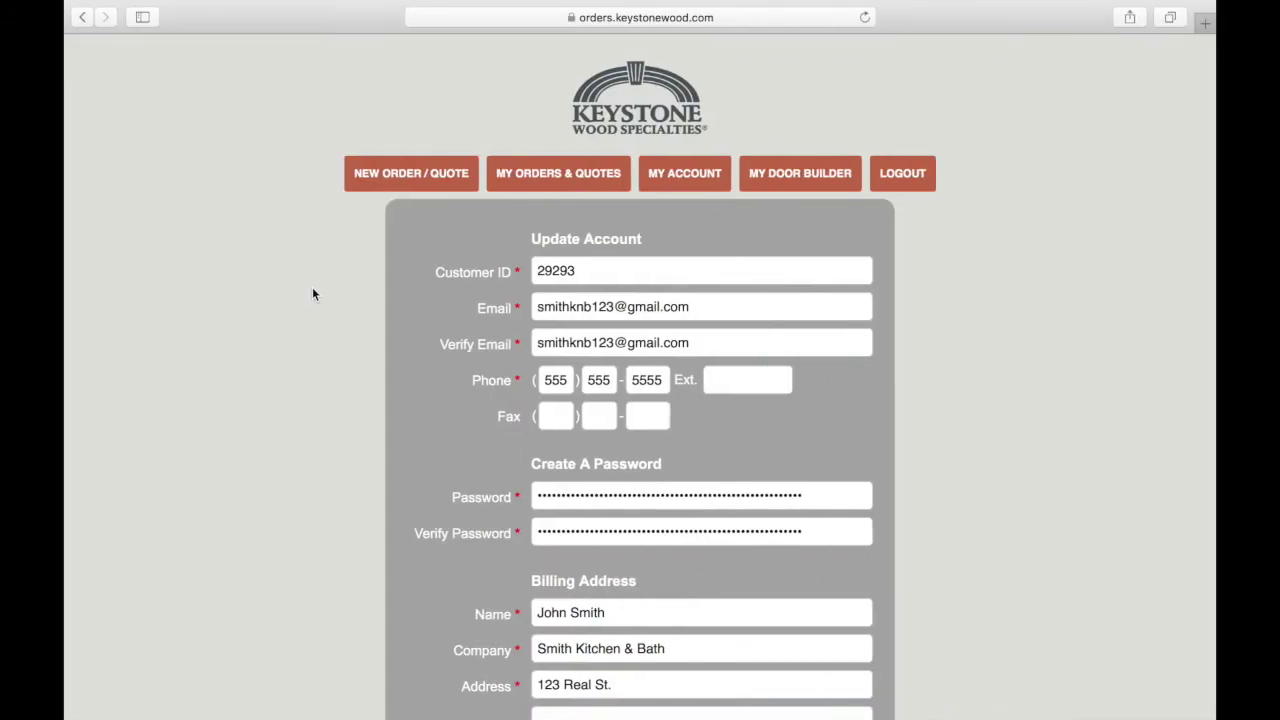
scroll(459, 329, down, 10)
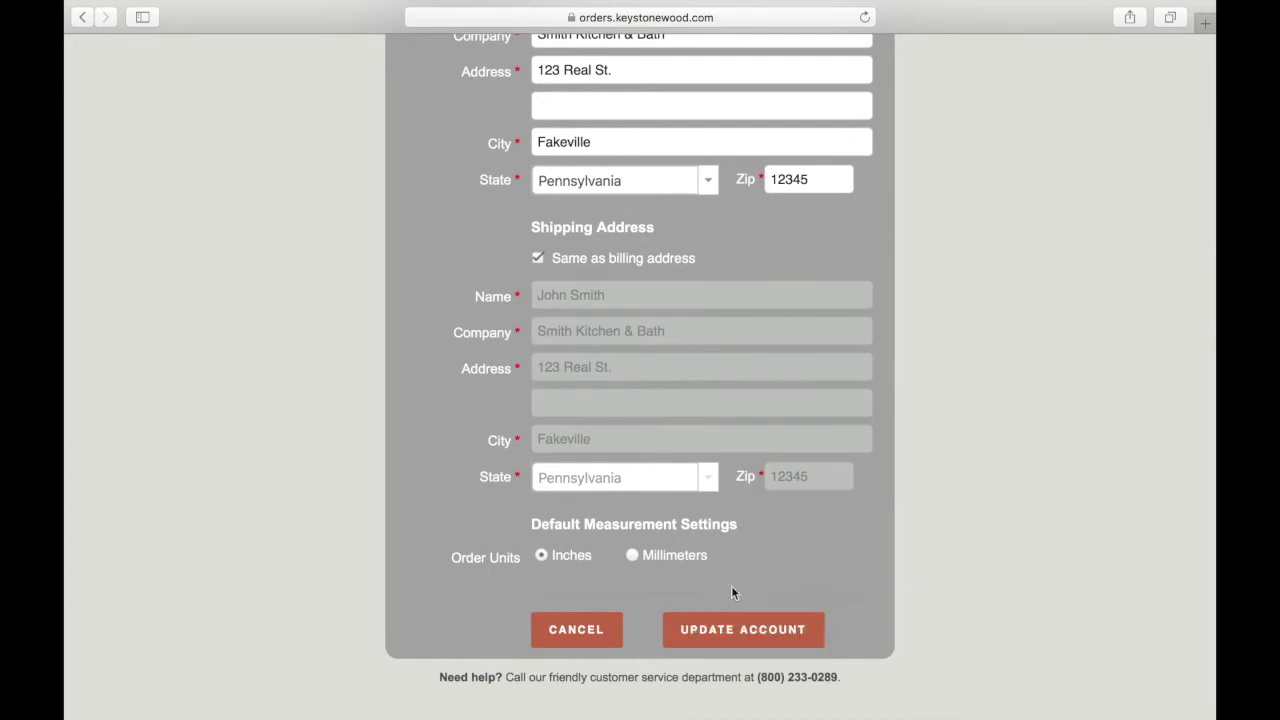
scroll(734, 550, up, 10)
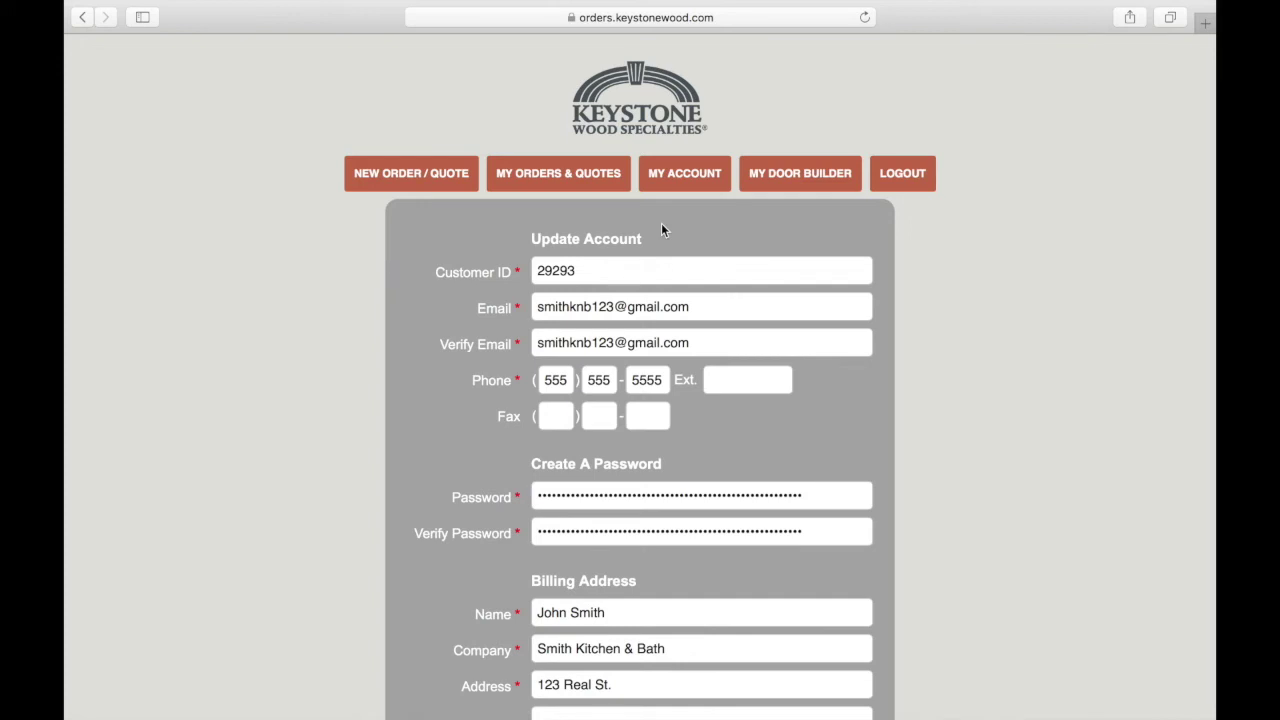
click(412, 175)
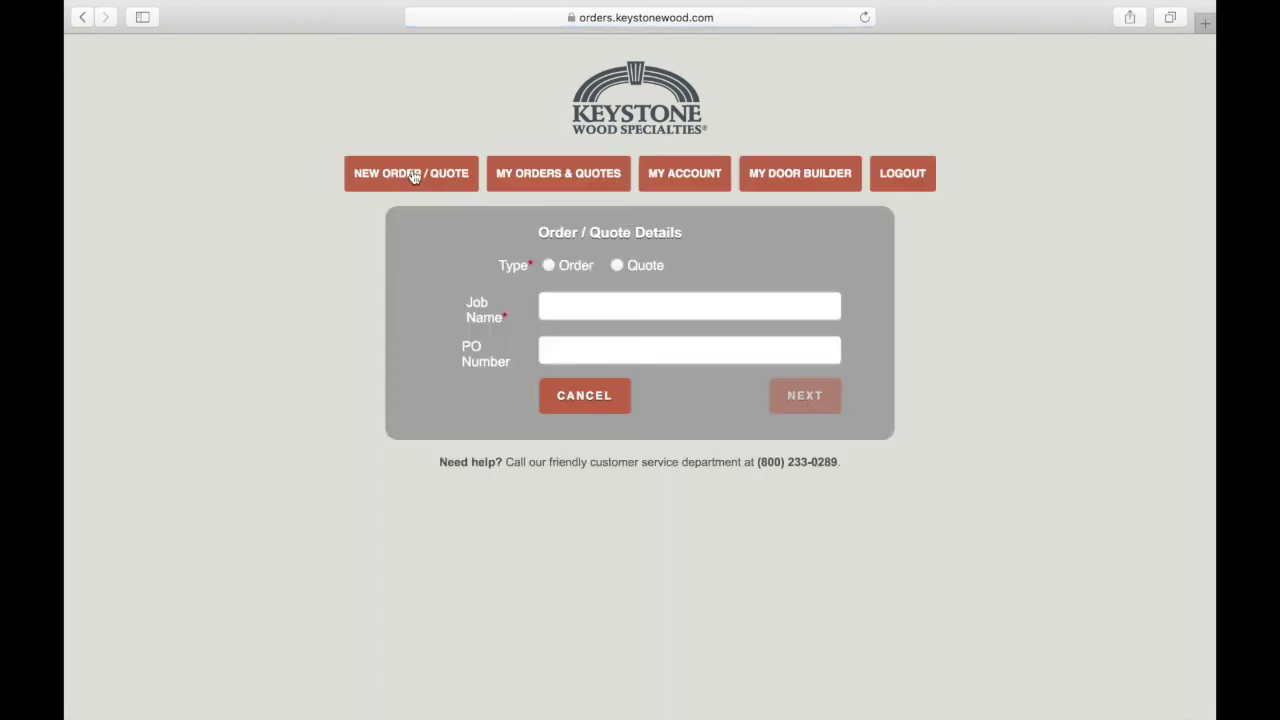
Create a Quote with job name 'test quote' and PO number 2334.
click(616, 265)
click(606, 300)
text(test oq)
key(BackSpace)
key(BackSpace)
text(q)
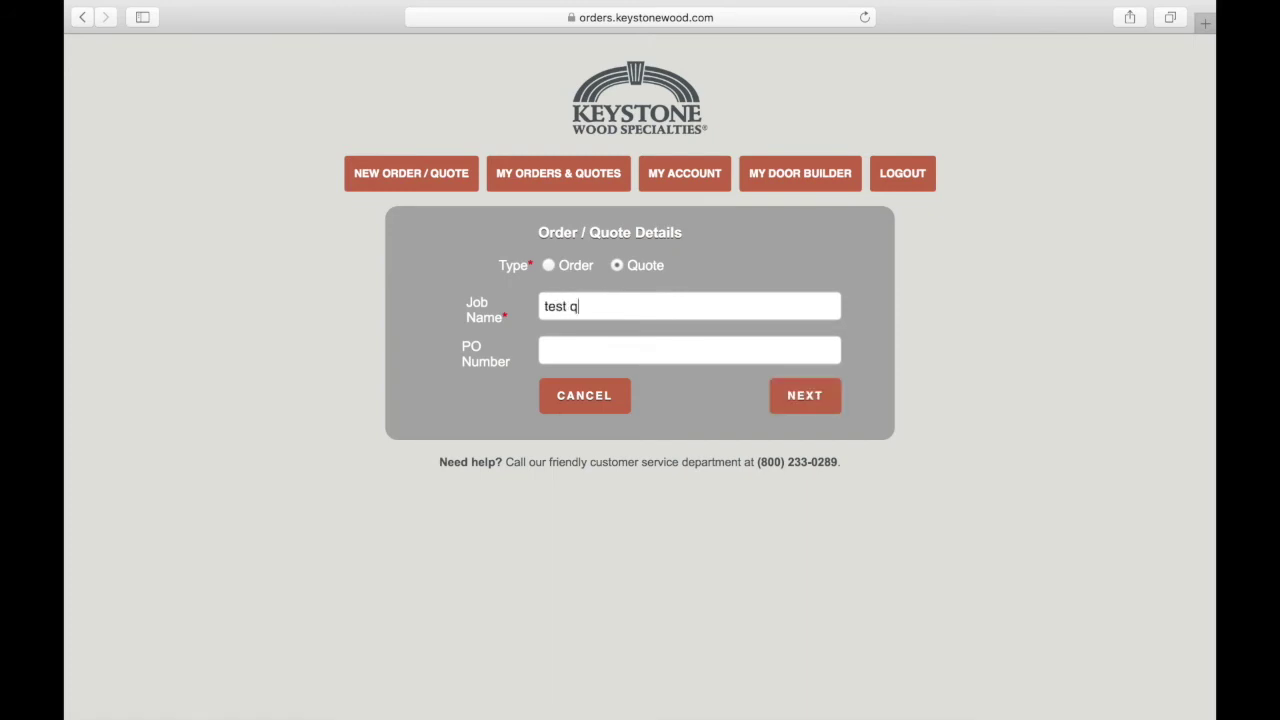
text(uote2334)
click(782, 397)
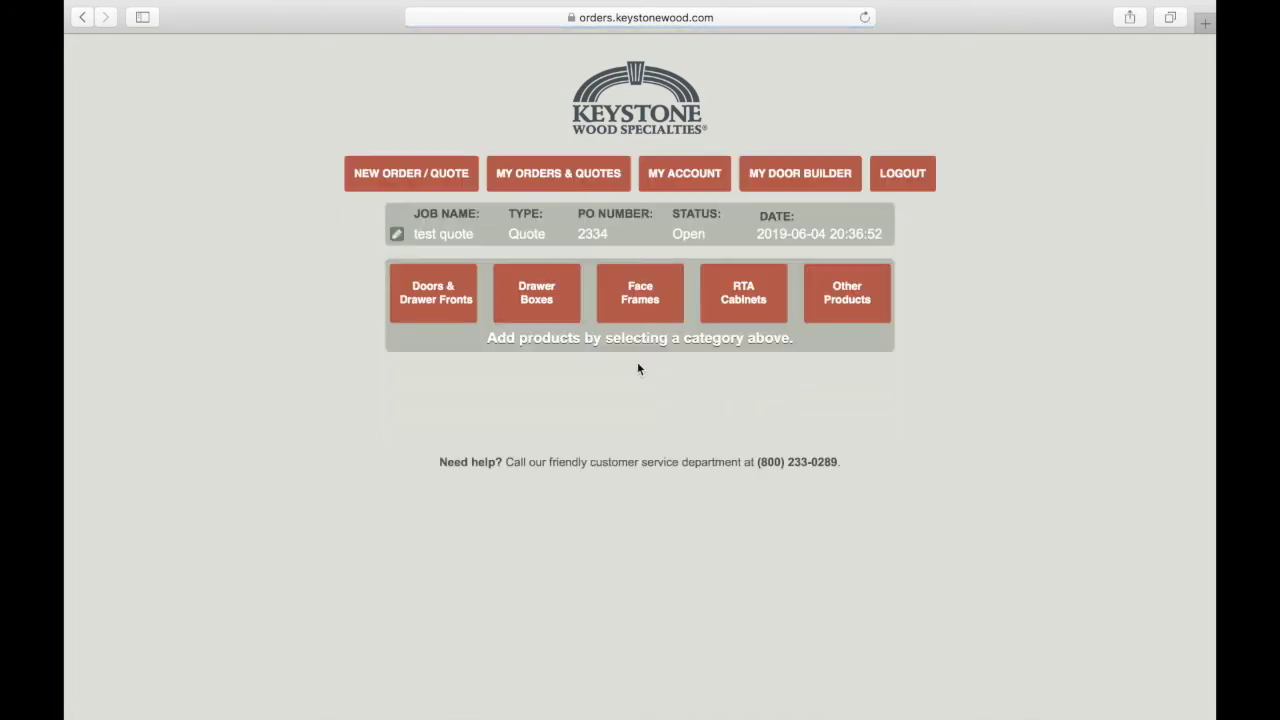
Add a door from Doors & Drawer Fronts using the John's Door design.
click(463, 296)
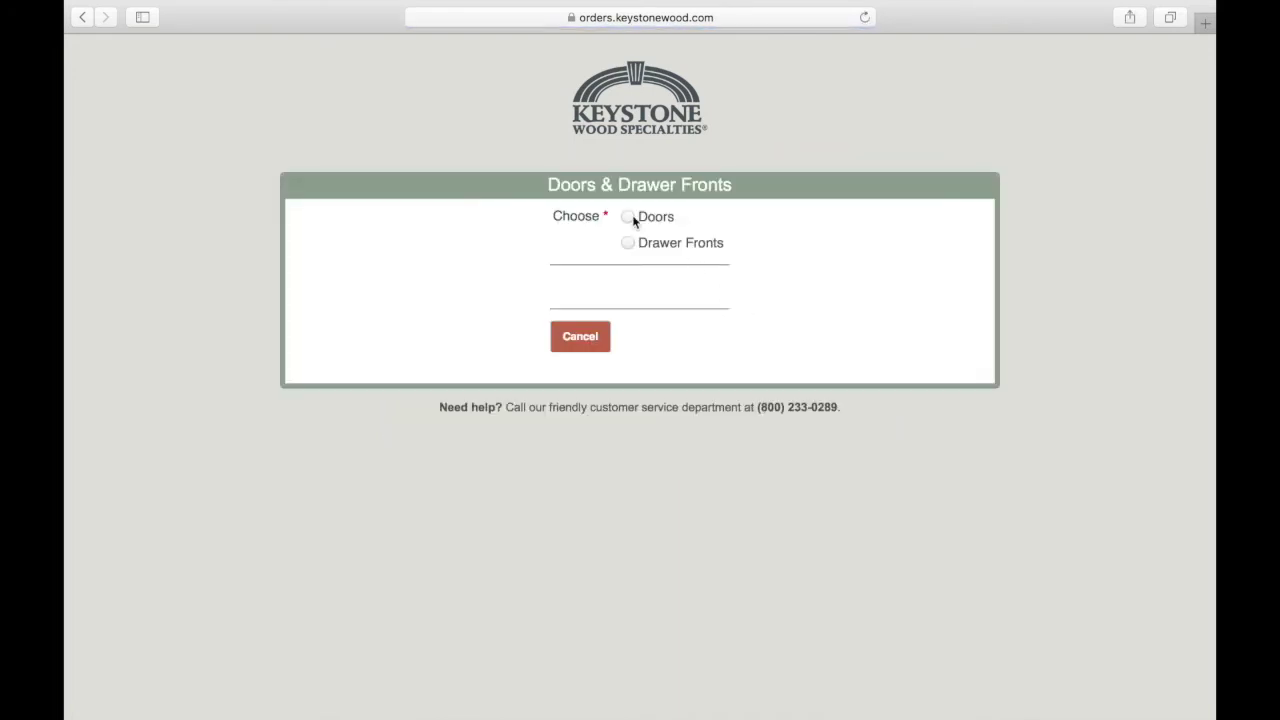
click(628, 216)
click(826, 297)
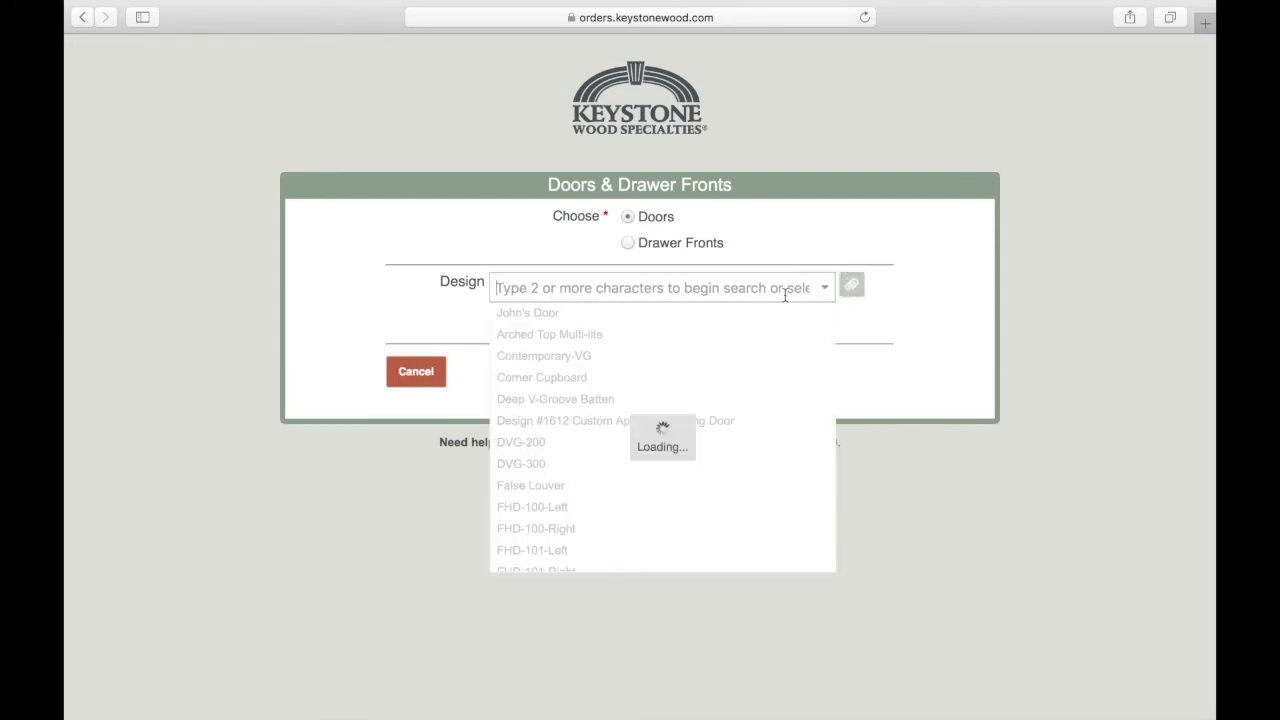
click(672, 318)
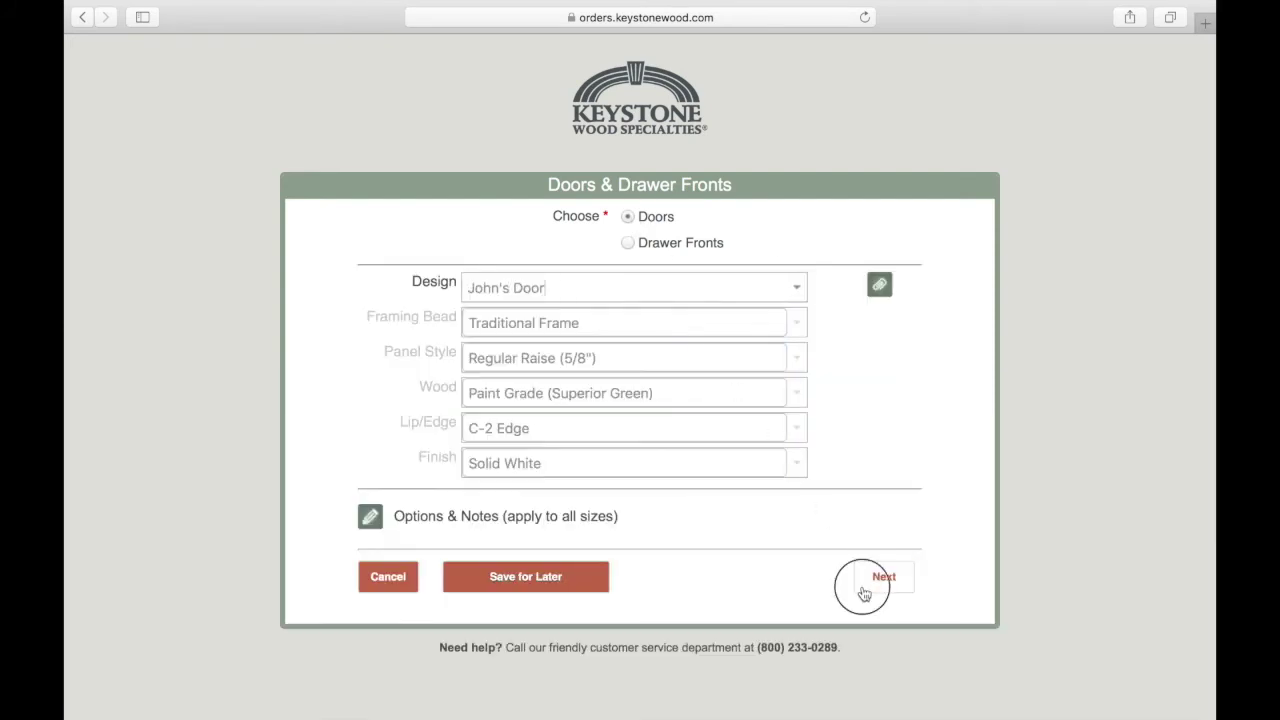
Enter two door sizes, 1 at 14×21 in and 1 at 14×22 in, and save them.
click(864, 593)
text(1)
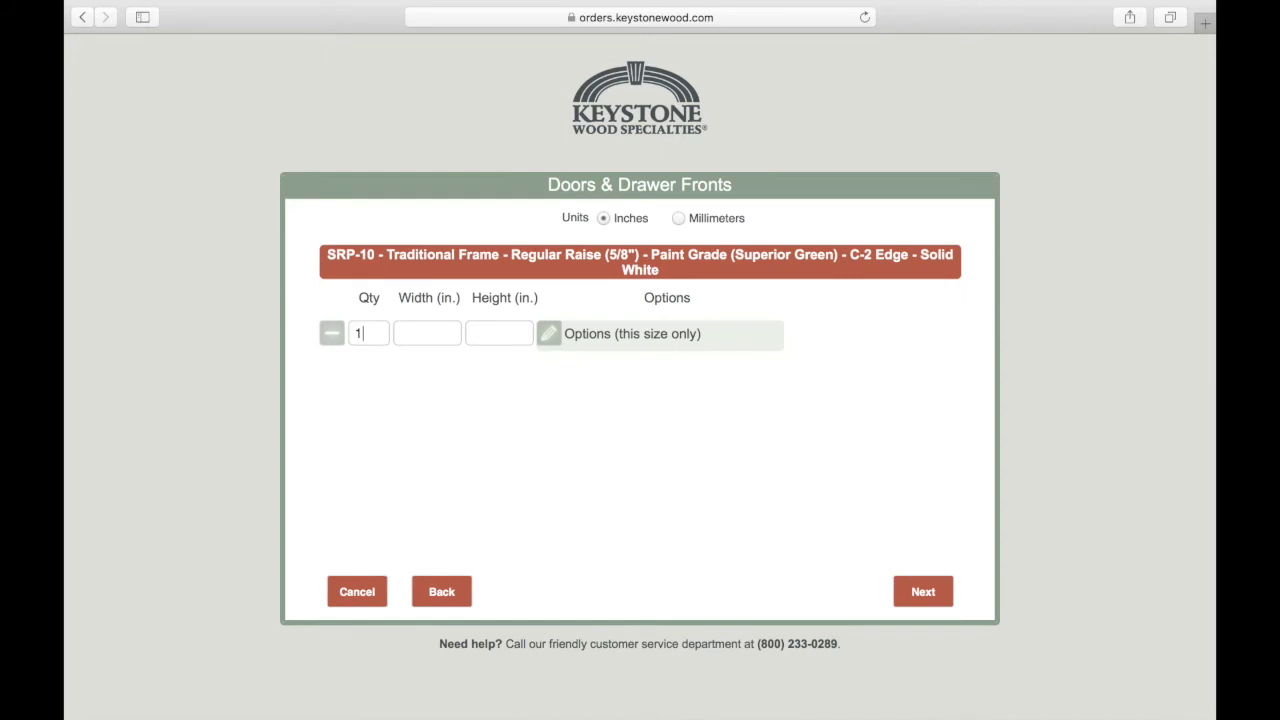
key(Tab)
text(14)
key(Tab)
text(21)
key(Tab)
text(1)
key(Tab)
text(14)
key(Tab)
text(22)
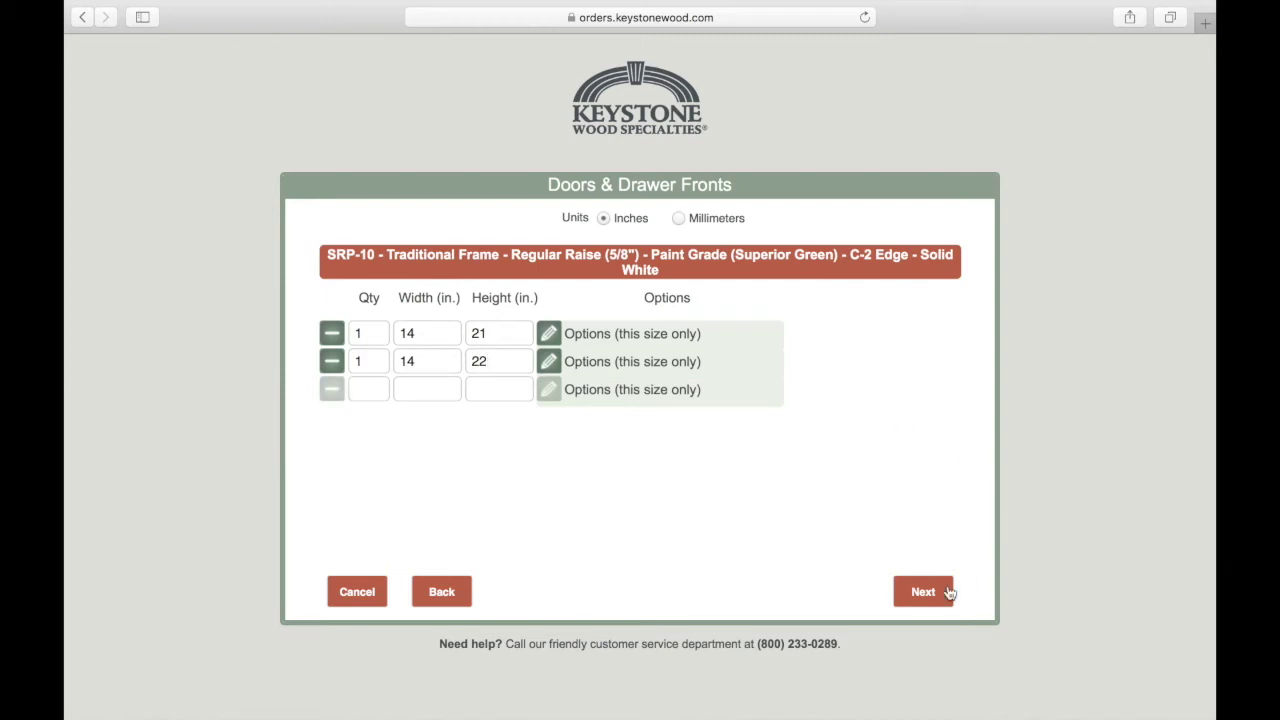
click(932, 594)
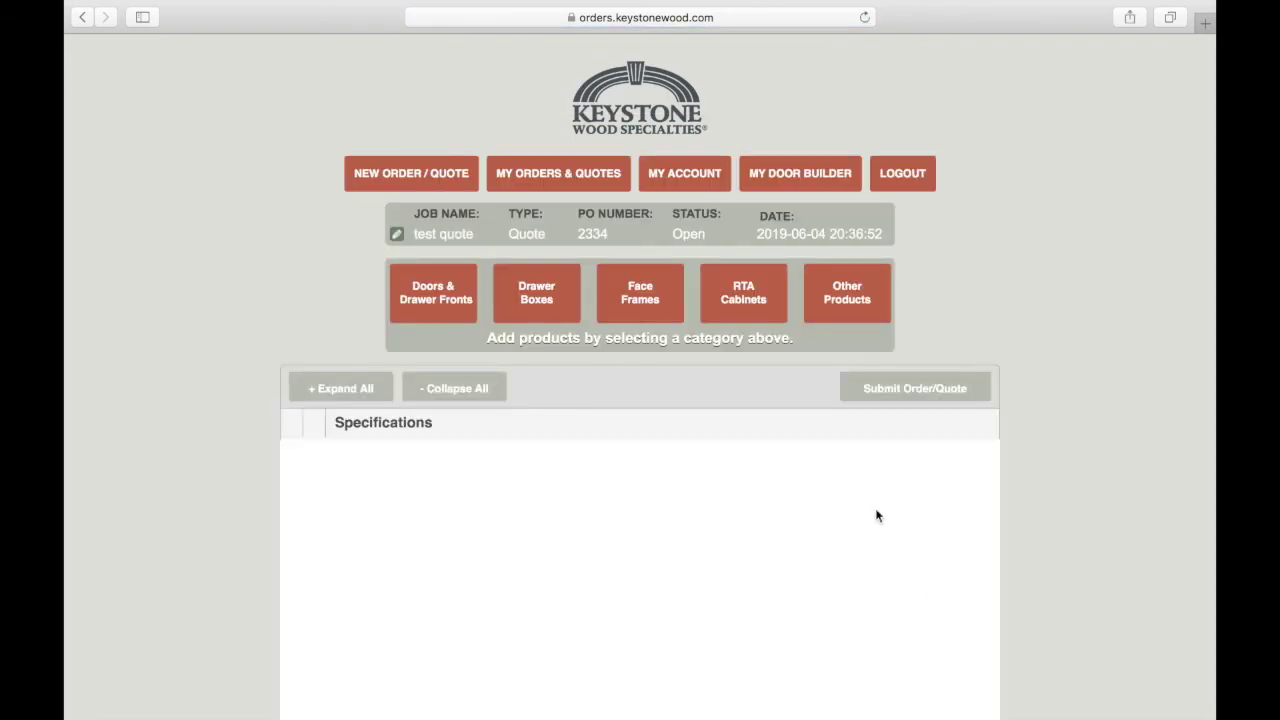
Mark the quote as reviewed for accuracy and submit it, confirming with Yes.
click(898, 390)
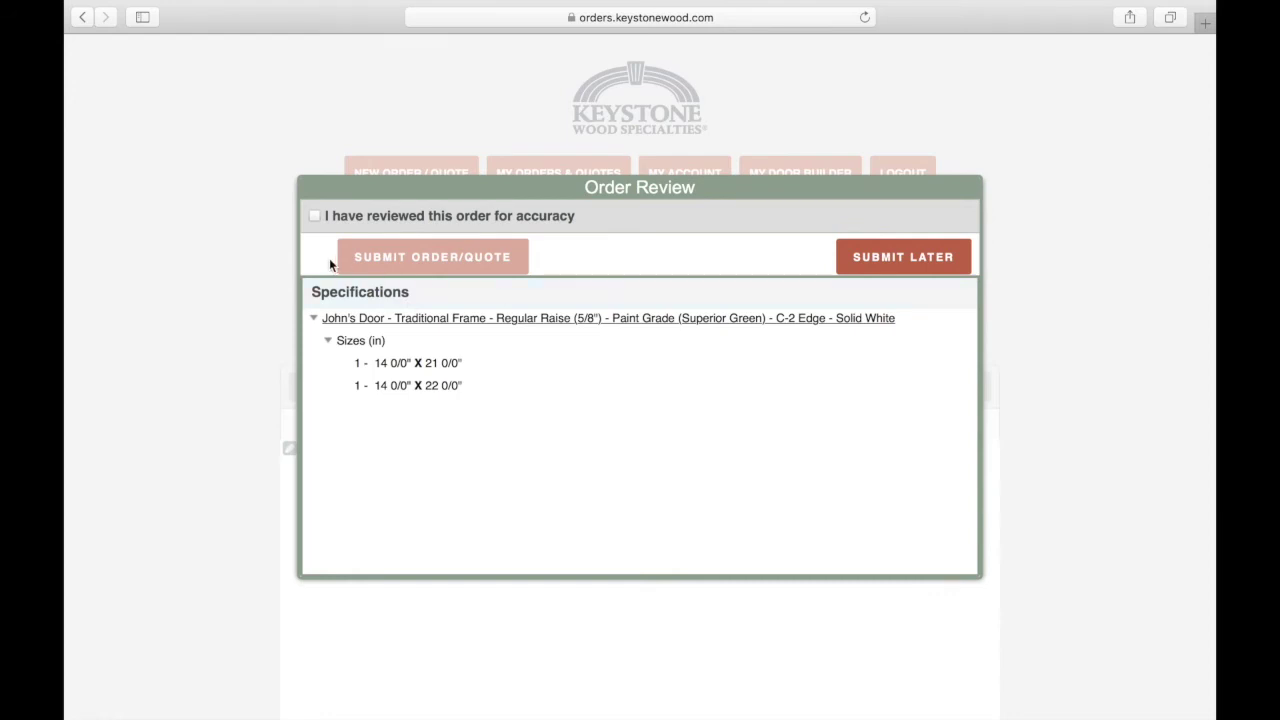
click(316, 217)
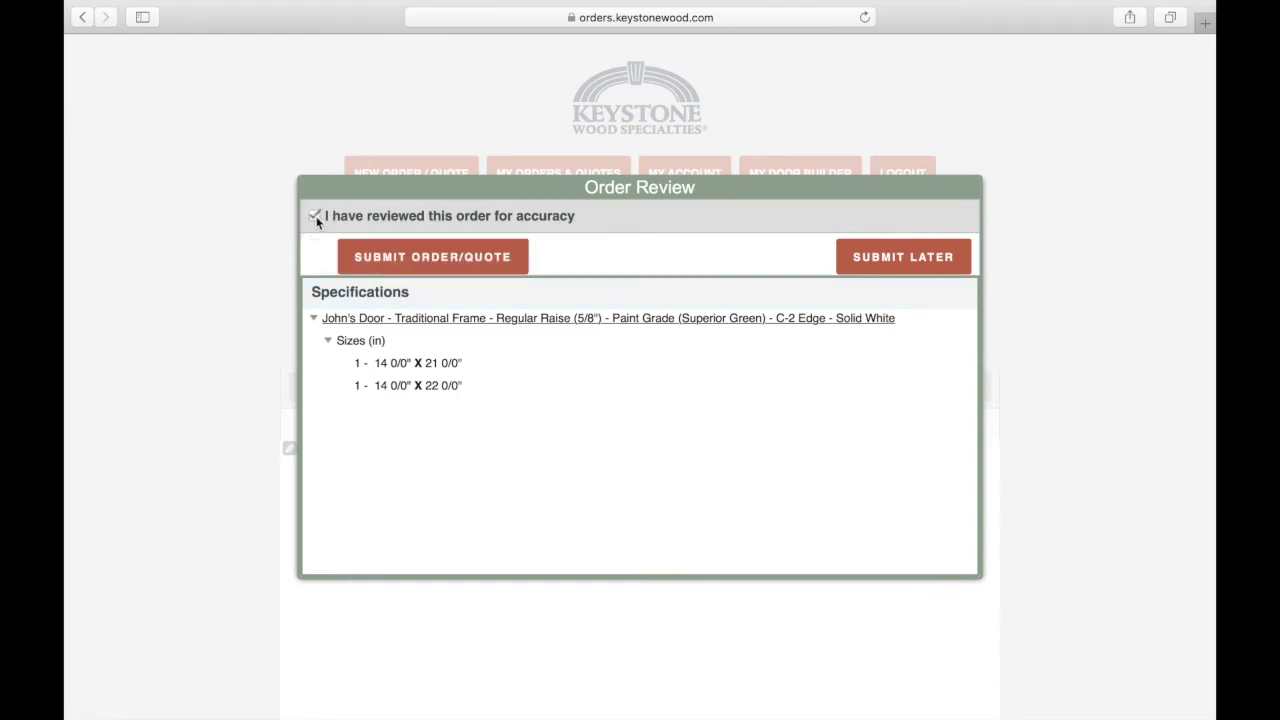
click(418, 266)
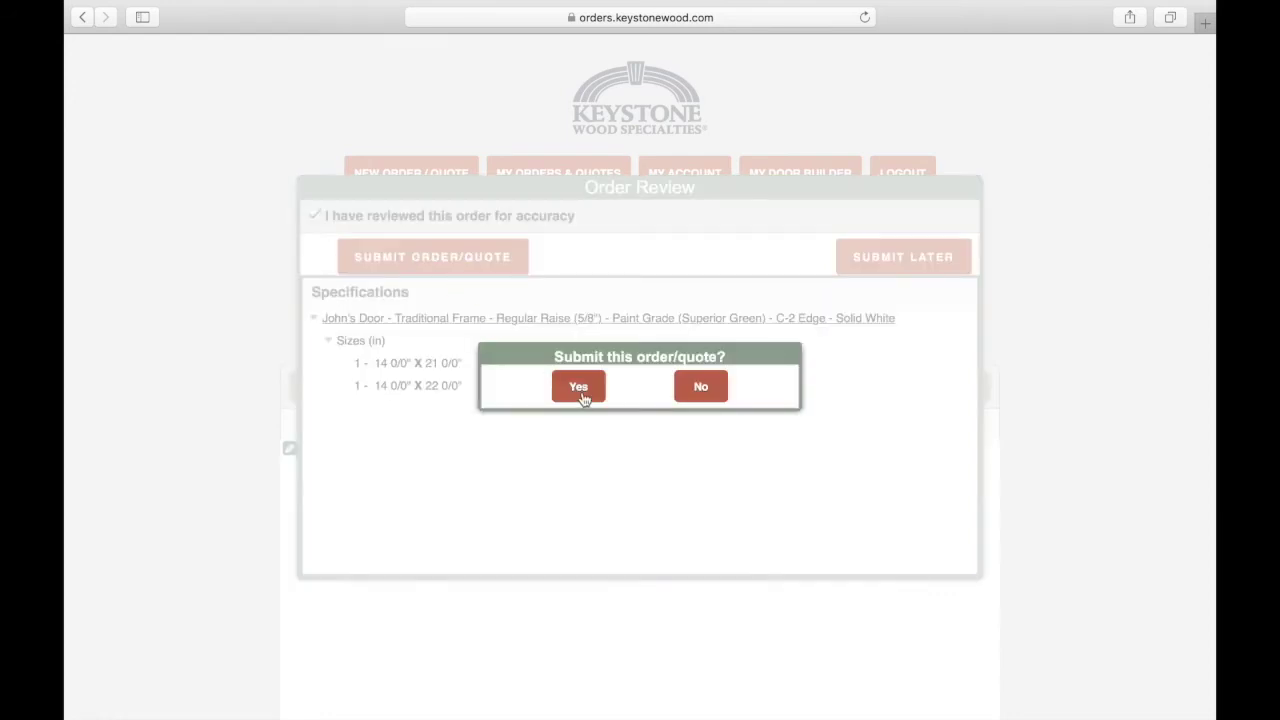
click(584, 396)
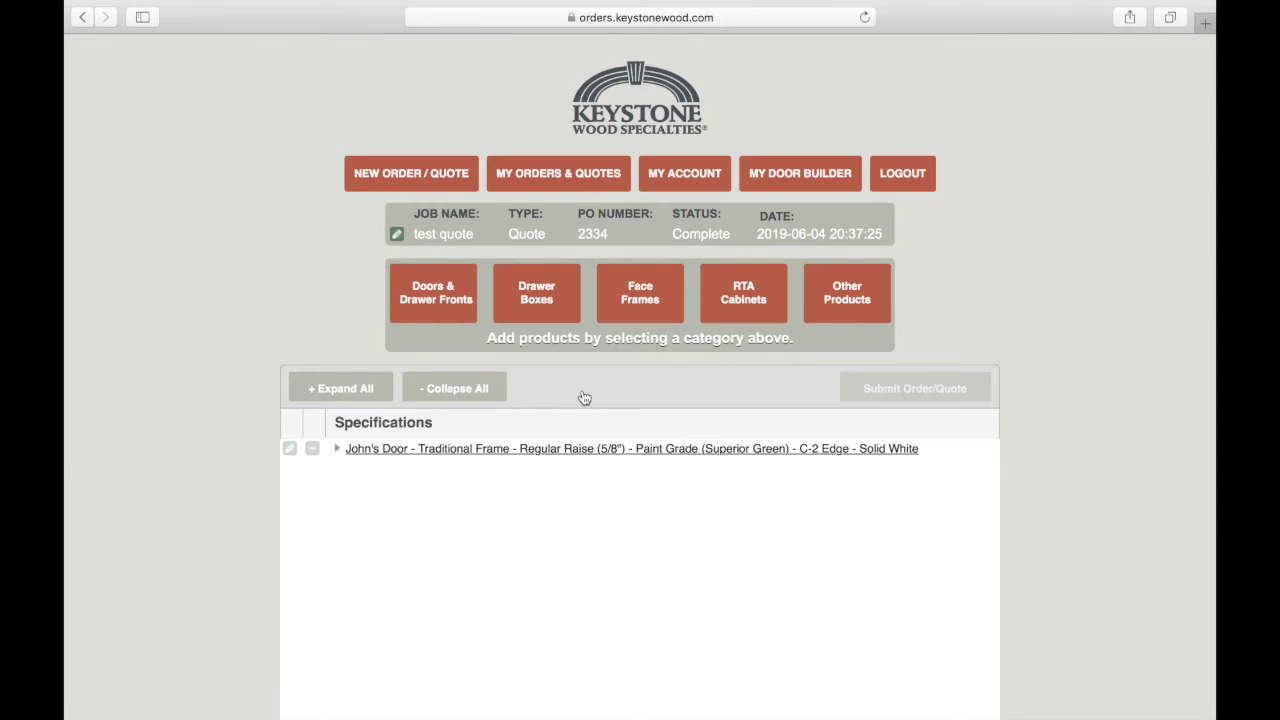
In Mail, open Keystone's Instant Price e-mail and scroll through the $187.16 two-door quote.
key(super+Tab)
key(super+Tab)
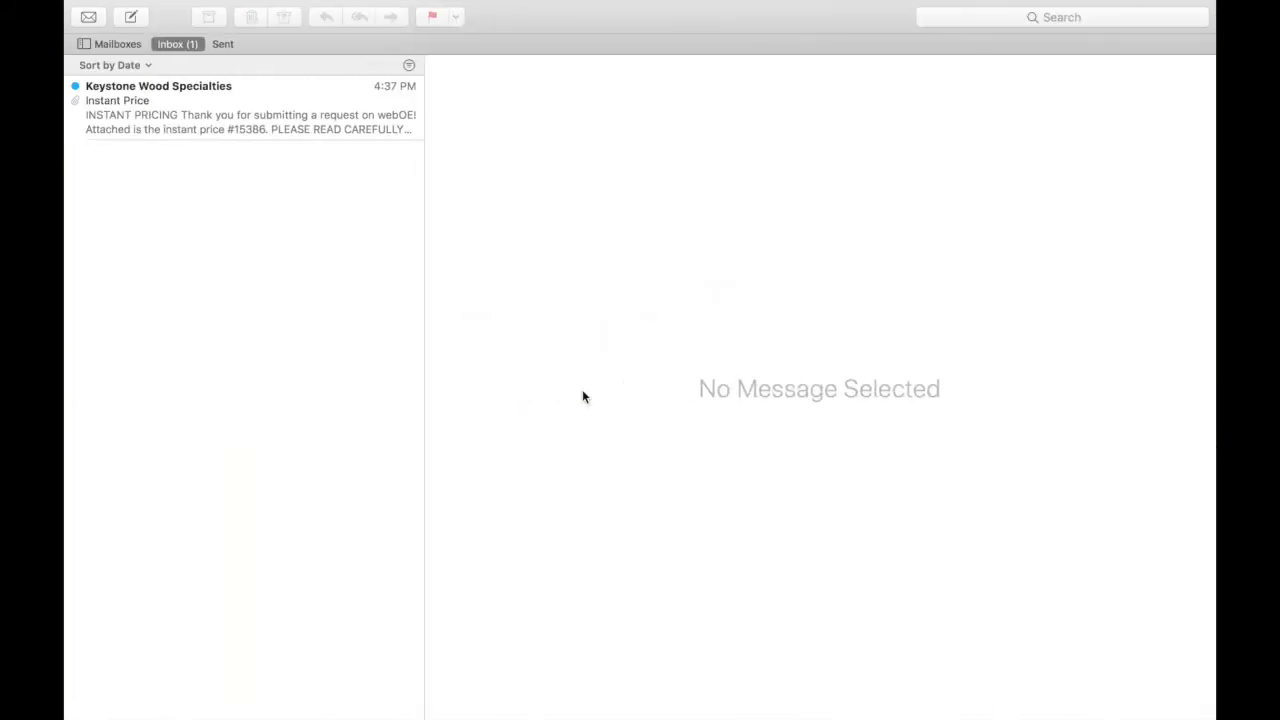
click(230, 98)
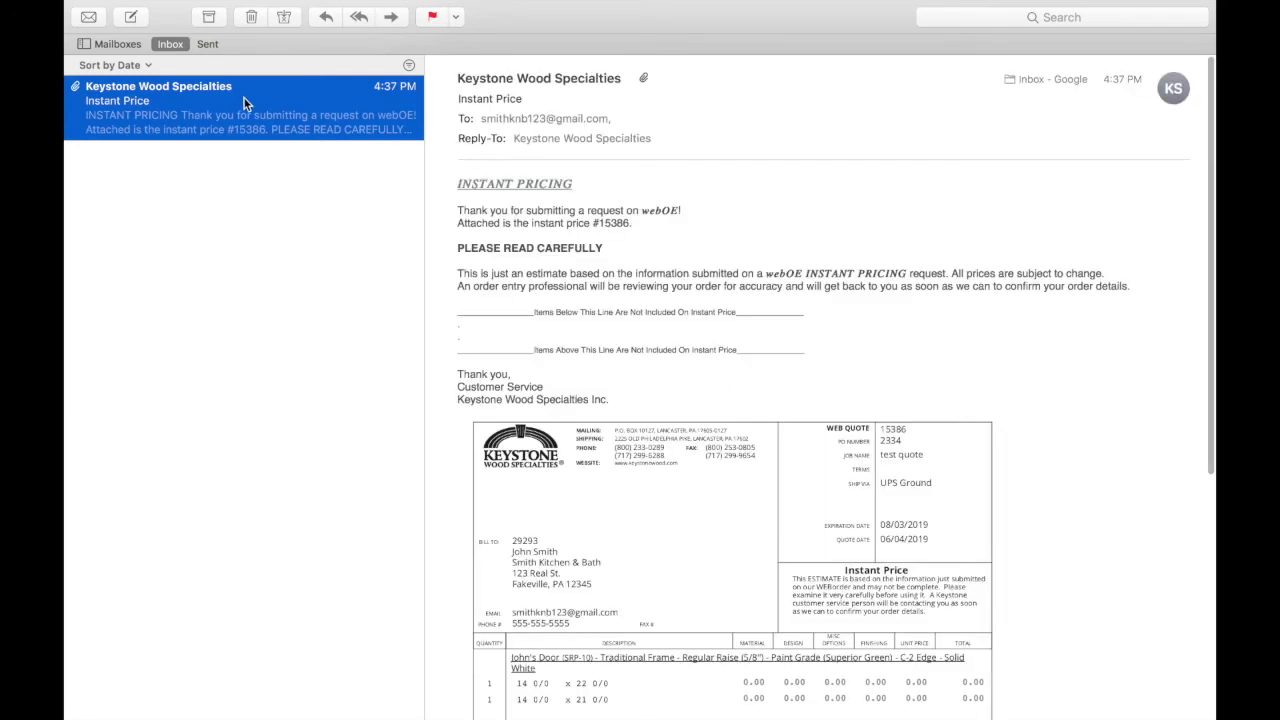
scroll(630, 400, down, 2)
scroll(631, 402, down, 6)
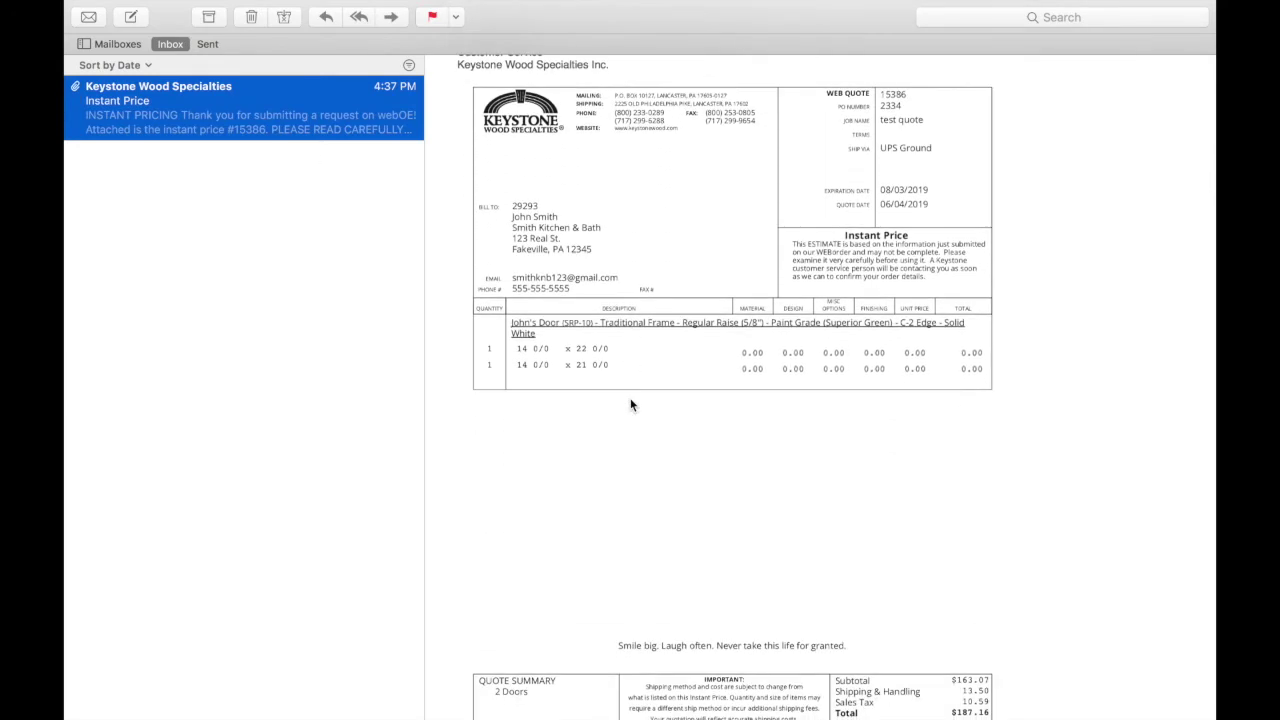
scroll(631, 404, down, 2)
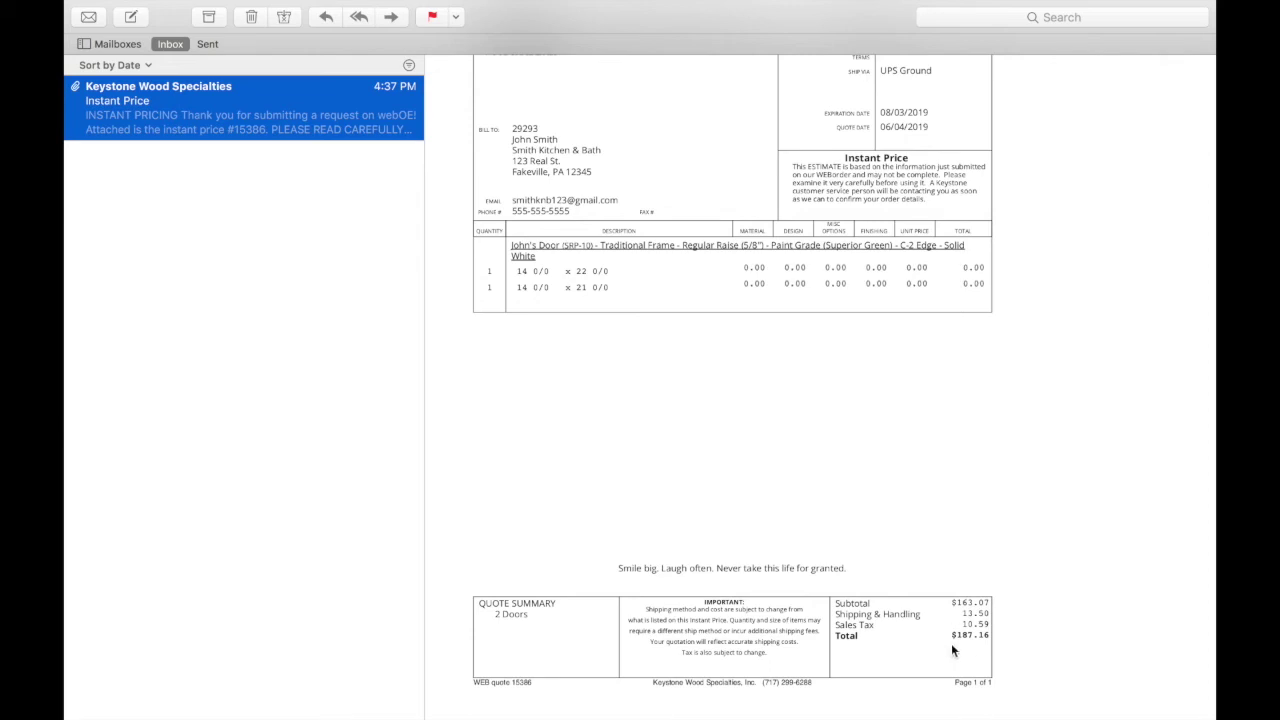
scroll(876, 499, up, 4)
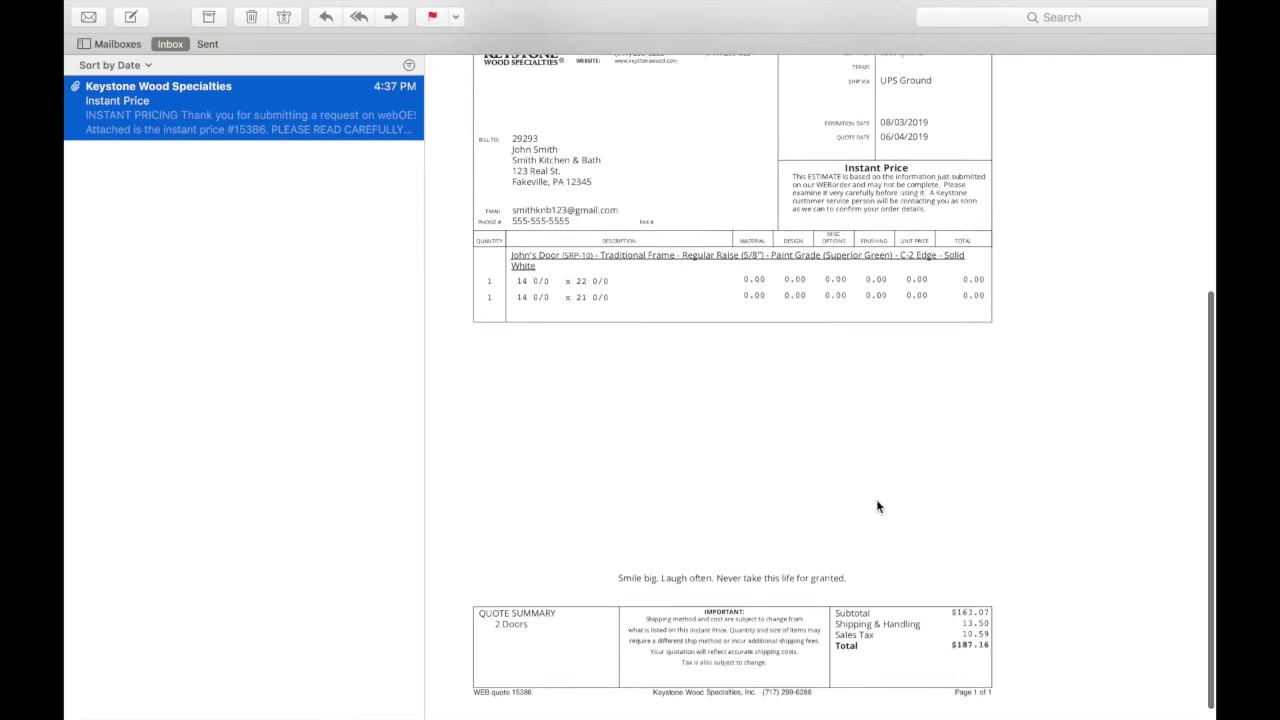
scroll(876, 507, up, 5)
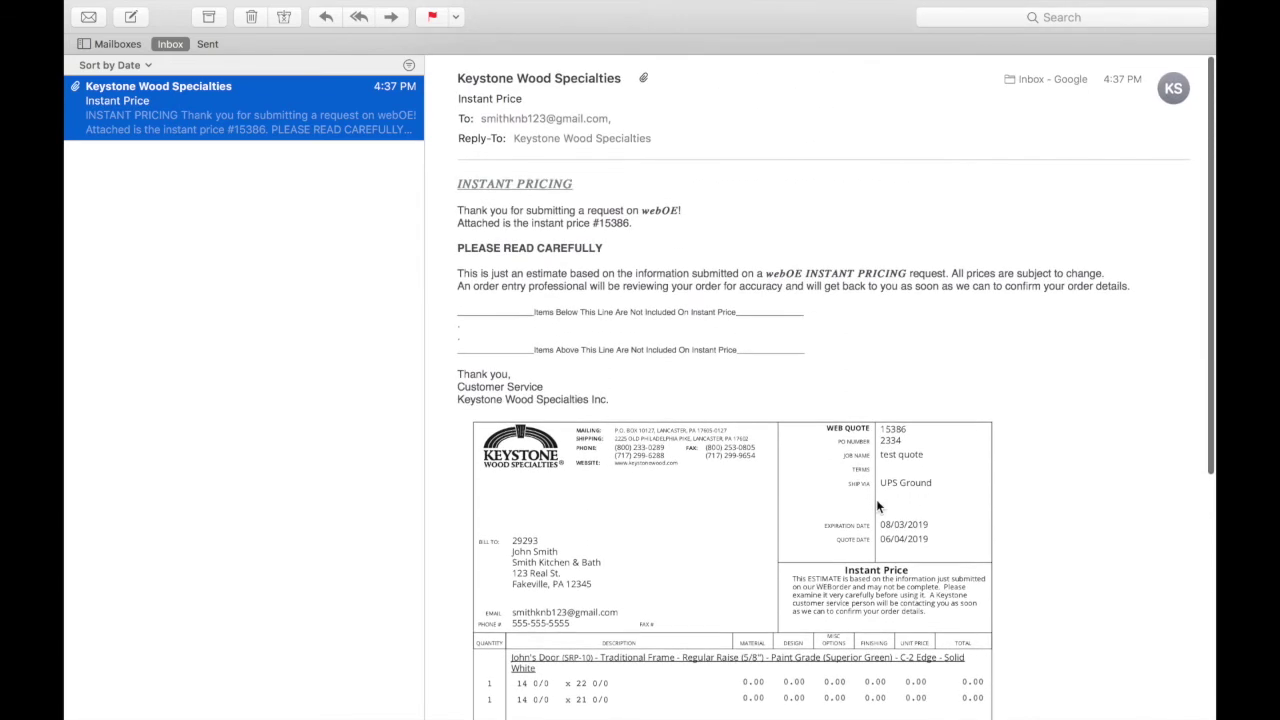